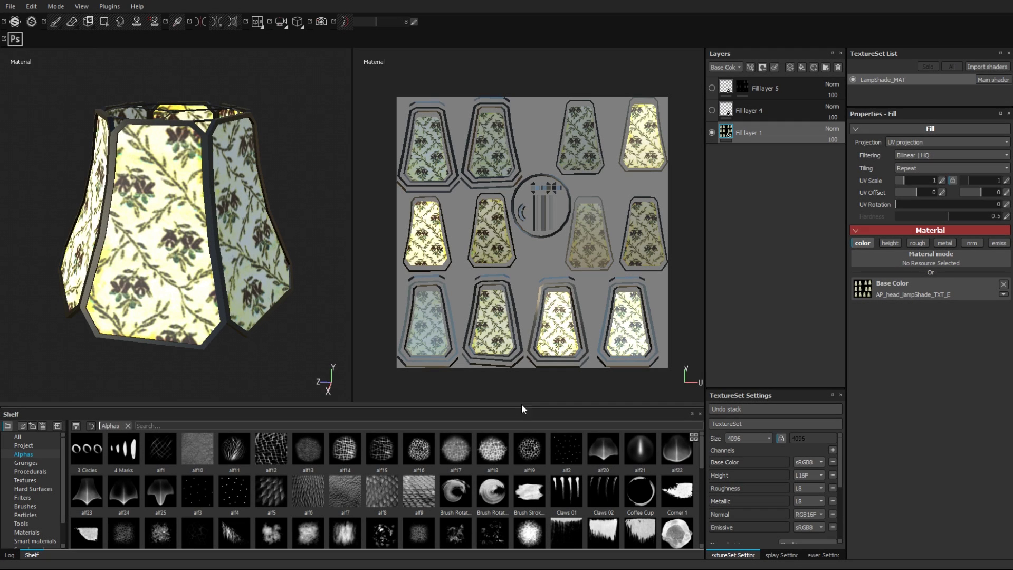
# - Make Fill layer 5 visible again to add bright glowing hotspots across the lampshade's fabric panels
pyautogui.keyDown('alt'); pyautogui.moveTo(304, 330); pyautogui.dragTo(178, 236); pyautogui.keyUp('alt')
pyautogui.keyDown('alt'); pyautogui.moveTo(178, 235); pyautogui.dragTo(196, 244, button='middle'); pyautogui.keyUp('alt')
pyautogui.keyDown('alt'); pyautogui.moveTo(196, 244); pyautogui.dragTo(198, 250); pyautogui.keyUp('alt')
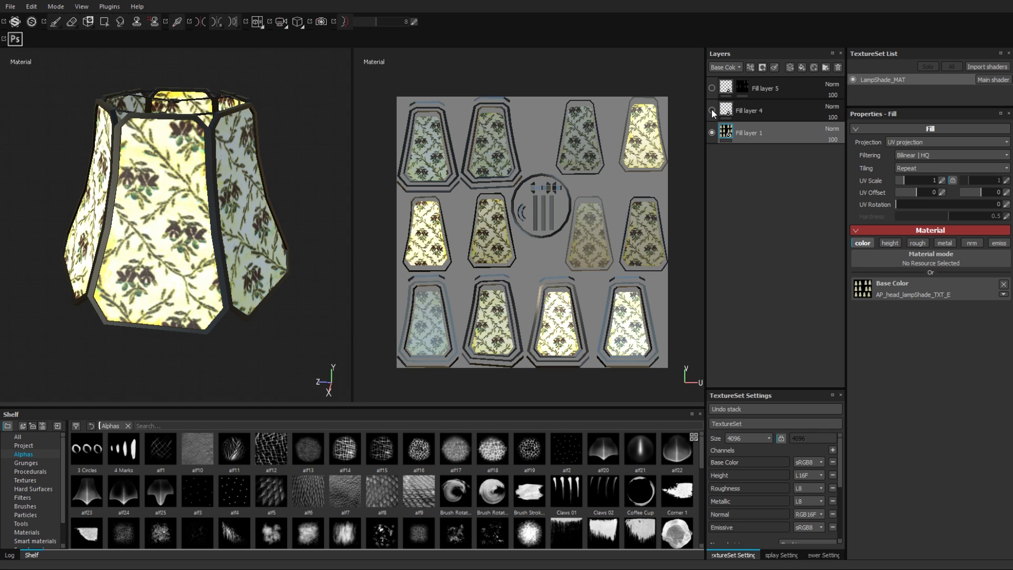
pyautogui.click(712, 88)
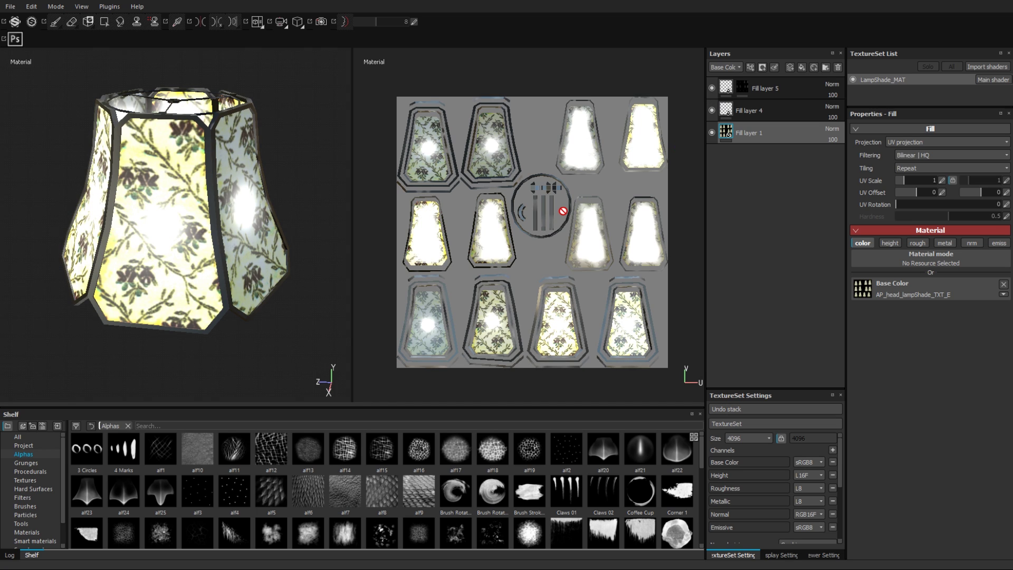
pyautogui.press('m')
pyautogui.press('c')
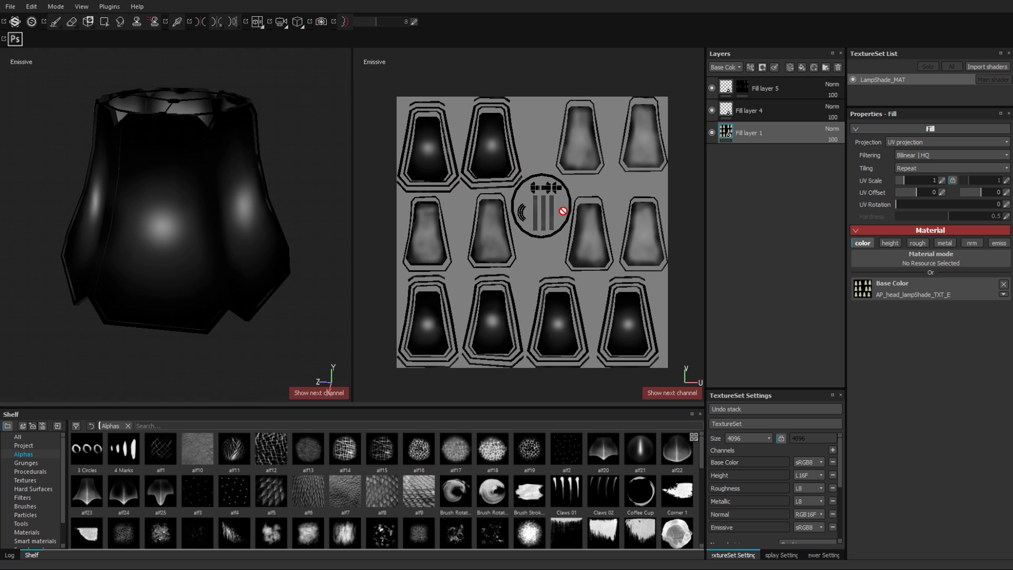
pyautogui.keyDown('alt'); pyautogui.moveTo(285, 246); pyautogui.dragTo(311, 258); pyautogui.keyUp('alt')
pyautogui.keyDown('alt'); pyautogui.moveTo(312, 258); pyautogui.dragTo(295, 266, button='right'); pyautogui.keyUp('alt')
pyautogui.keyDown('alt'); pyautogui.moveTo(294, 266); pyautogui.dragTo(157, 230); pyautogui.keyUp('alt')
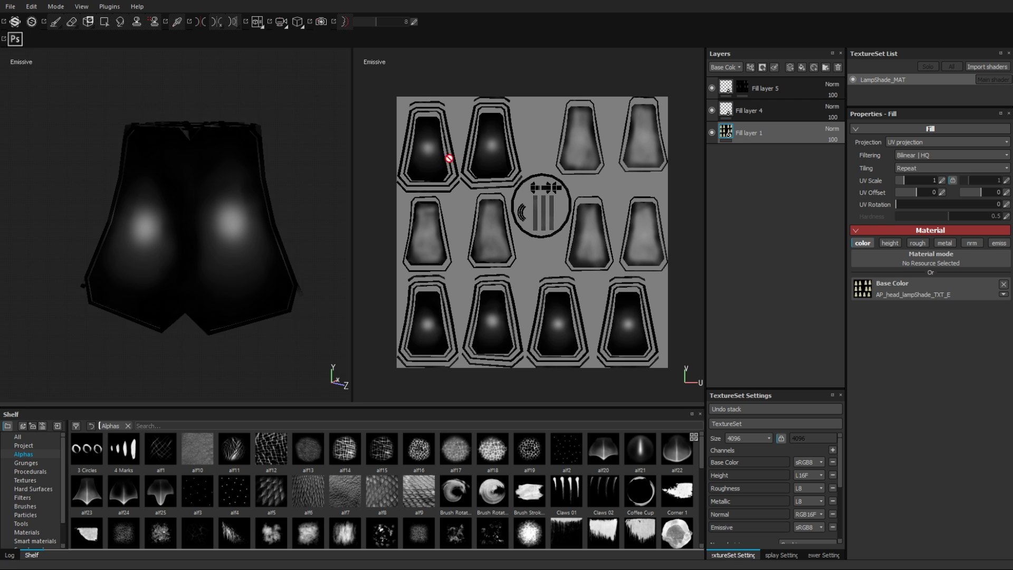
pyautogui.click(712, 110)
pyautogui.click(712, 110)
pyautogui.keyDown('alt'); pyautogui.moveTo(249, 236); pyautogui.dragTo(238, 224, button='middle'); pyautogui.keyUp('alt')
pyautogui.keyDown('alt'); pyautogui.moveTo(200, 275); pyautogui.dragTo(253, 206); pyautogui.keyUp('alt')
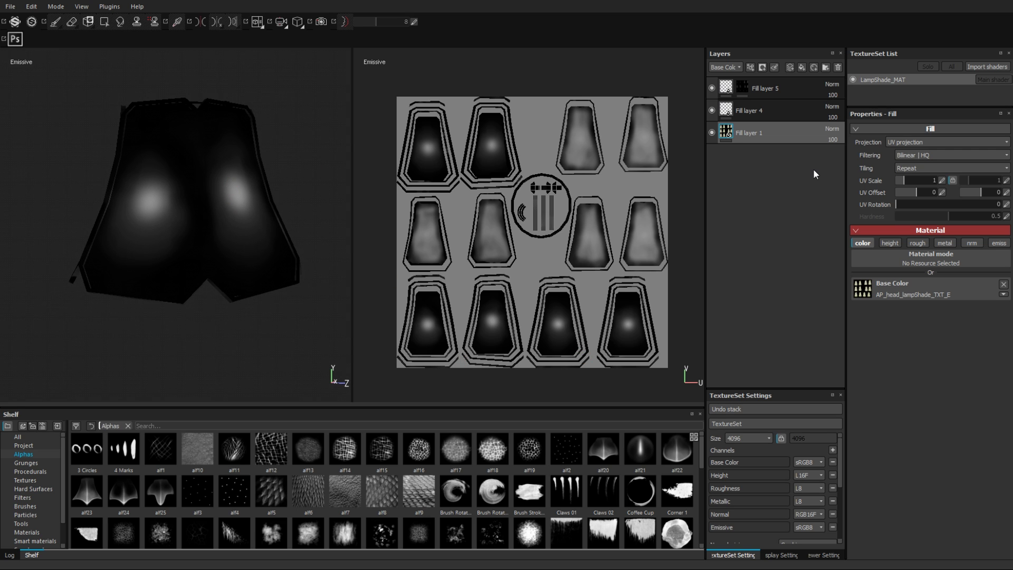
pyautogui.moveTo(726, 135); pyautogui.dragTo(428, 157)
pyautogui.press('m')
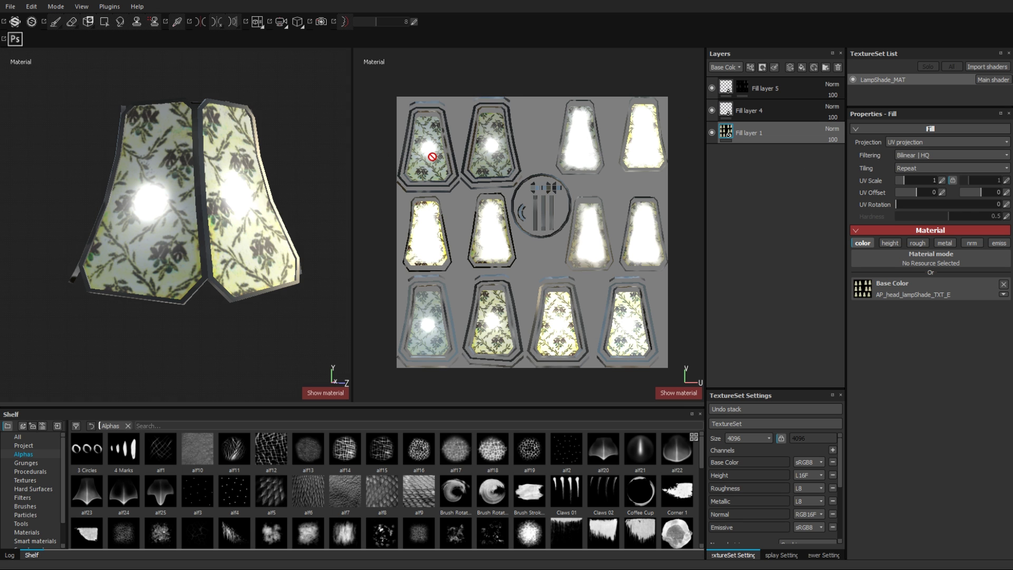
pyautogui.keyDown('alt'); pyautogui.moveTo(285, 192); pyautogui.dragTo(315, 236); pyautogui.keyUp('alt')
pyautogui.moveTo(246, 222)
pyautogui.keyDown('alt'); pyautogui.mouseDown()
pyautogui.moveTo(323, 240)
pyautogui.moveTo(231, 231)
pyautogui.mouseUp(); pyautogui.keyUp('alt')
pyautogui.keyDown('alt'); pyautogui.moveTo(231, 231); pyautogui.dragTo(205, 247, button='middle'); pyautogui.keyUp('alt')
pyautogui.keyDown('alt'); pyautogui.moveTo(205, 247); pyautogui.dragTo(226, 244); pyautogui.keyUp('alt')
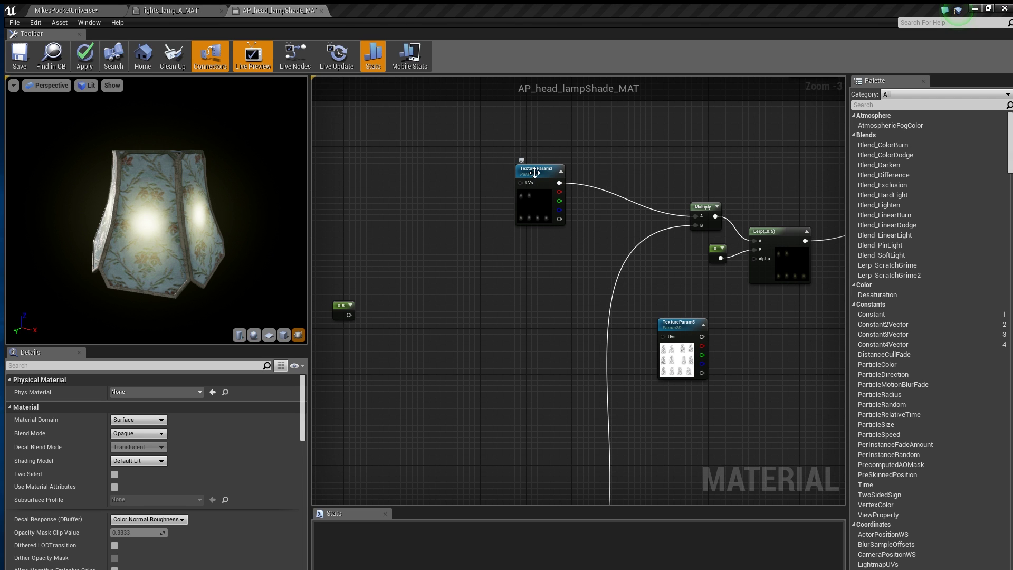
# - Nudge TextureParam3 up-left and orbit the preview so both glowing panels show
pyautogui.moveTo(537, 171); pyautogui.dragTo(525, 167)
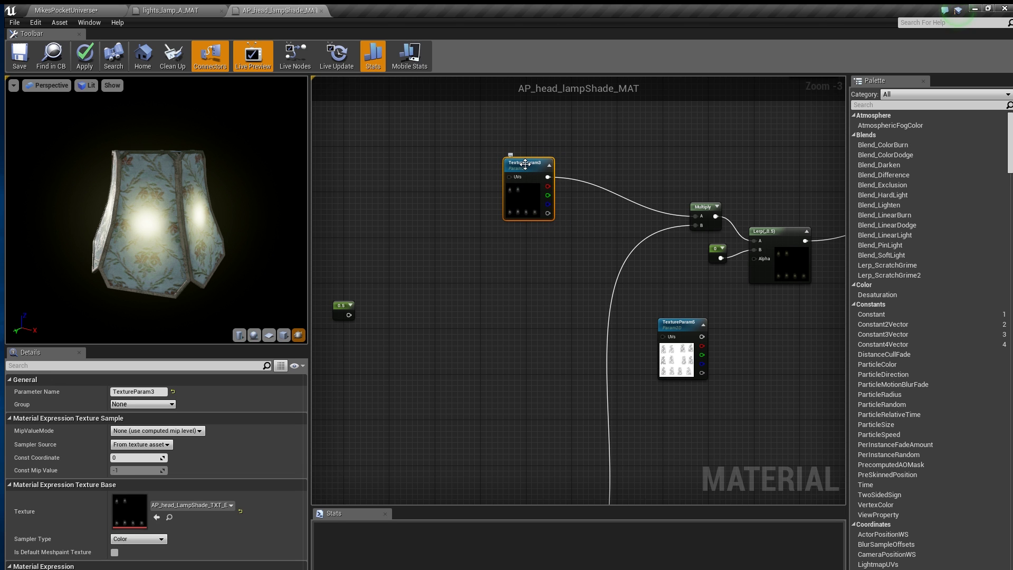
pyautogui.moveTo(194, 259); pyautogui.dragTo(145, 256)
pyautogui.moveTo(232, 254); pyautogui.dragTo(222, 203)
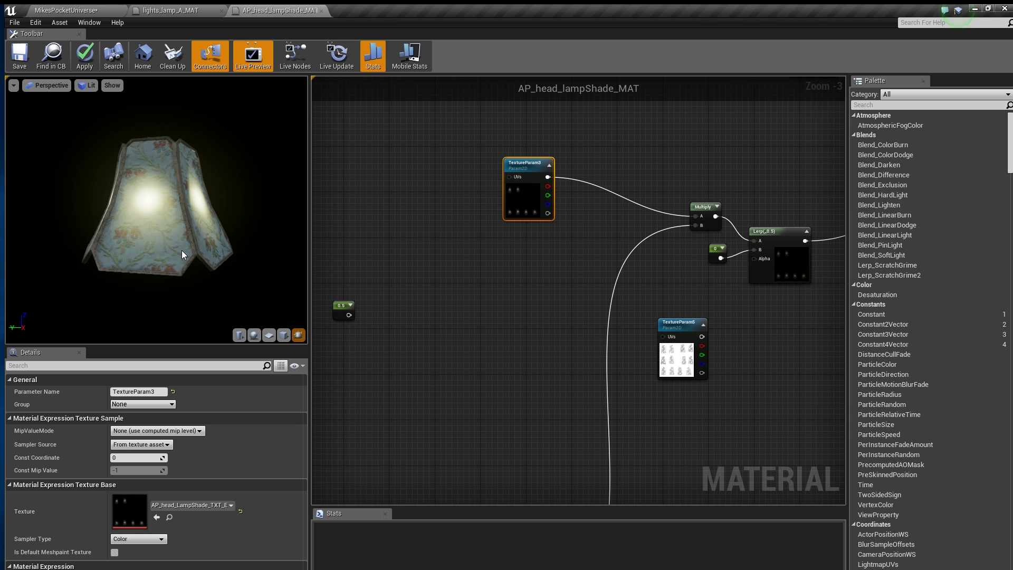
pyautogui.moveTo(182, 250); pyautogui.dragTo(200, 248)
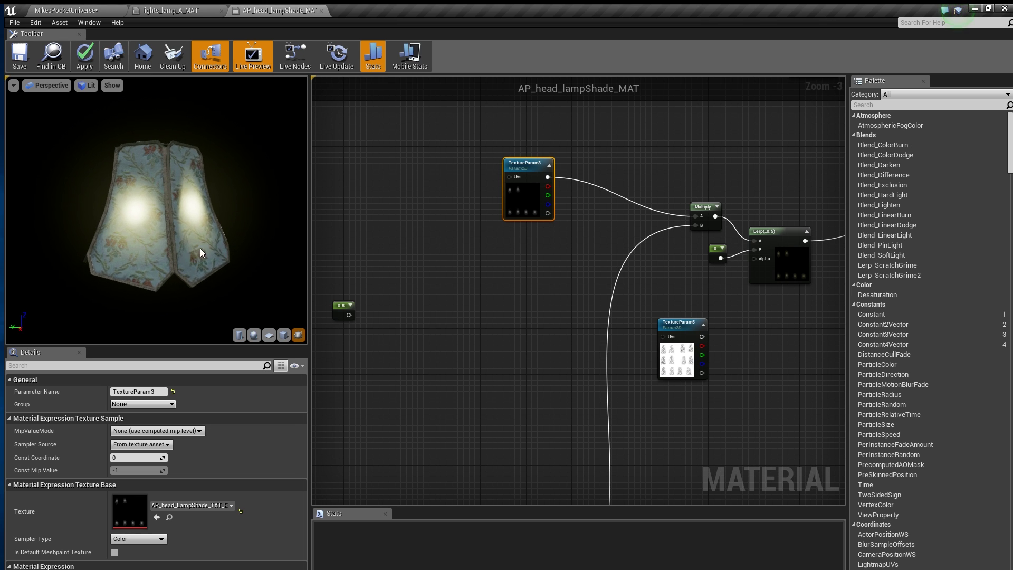
# - Place a BumpOffset node (Height Ratio 0.05, Reference Plane 0.5) near TextureParam3
pyautogui.moveTo(327, 264); pyautogui.dragTo(352, 252, button='right')
pyautogui.scroll(-5, 445, 274)
pyautogui.moveTo(566, 249); pyautogui.dragTo(478, 278, button='right')
pyautogui.scroll(4, 539, 255)
pyautogui.scroll(-3, 521, 267)
pyautogui.moveTo(353, 313); pyautogui.dragTo(514, 256, button='right')
pyautogui.scroll(4, 462, 283)
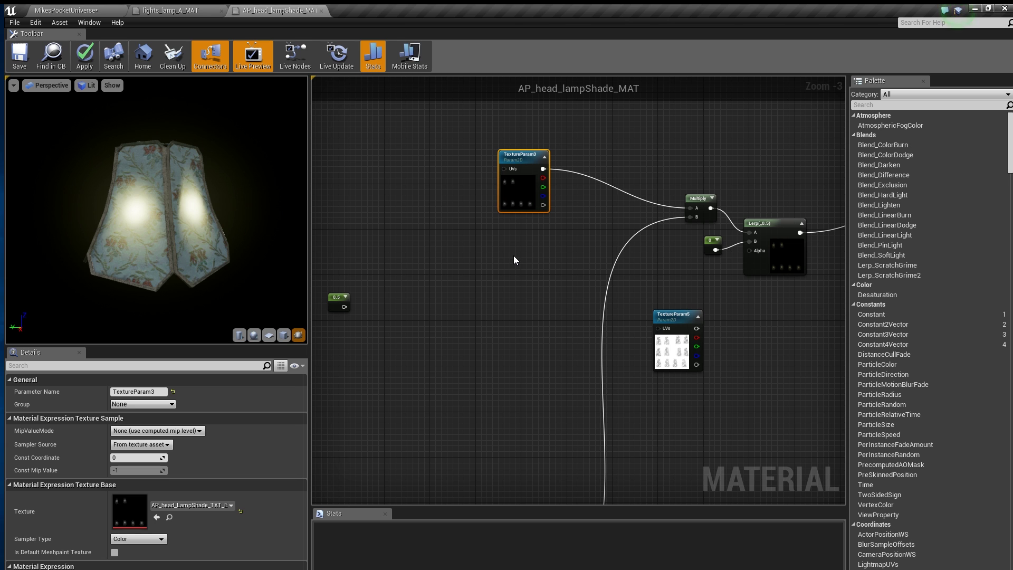
pyautogui.click(402, 223)
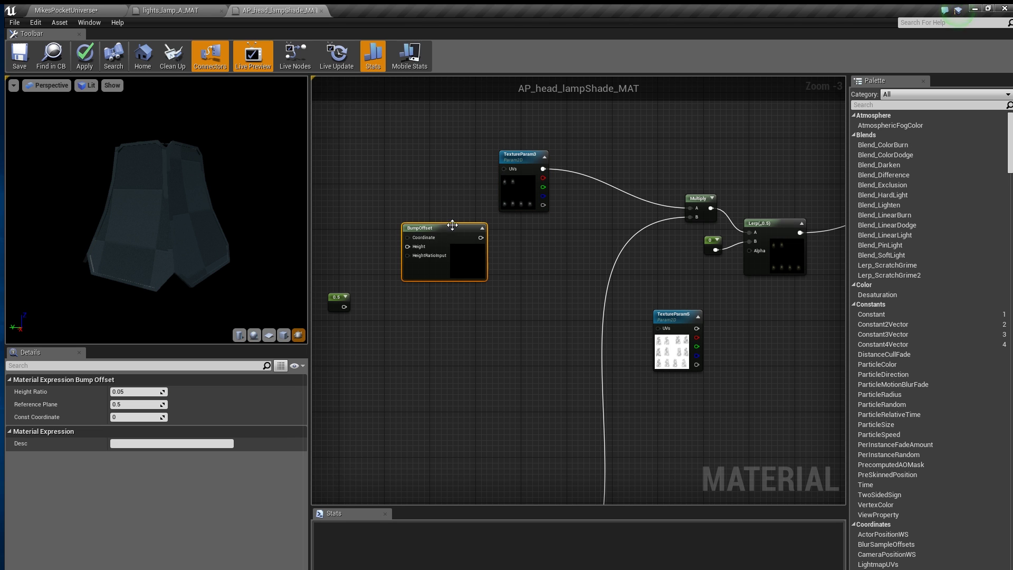
# - Move BumpOffset up-left and wire its output into TextureParam3's UVs input
pyautogui.moveTo(450, 228); pyautogui.dragTo(404, 191)
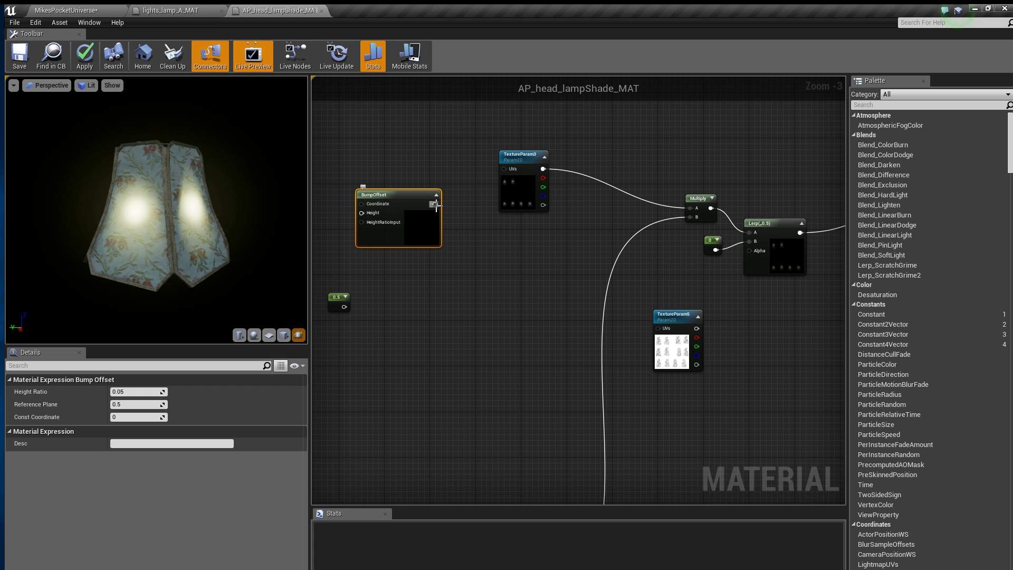
pyautogui.moveTo(436, 205); pyautogui.dragTo(457, 201)
pyautogui.moveTo(486, 169); pyautogui.dragTo(506, 167)
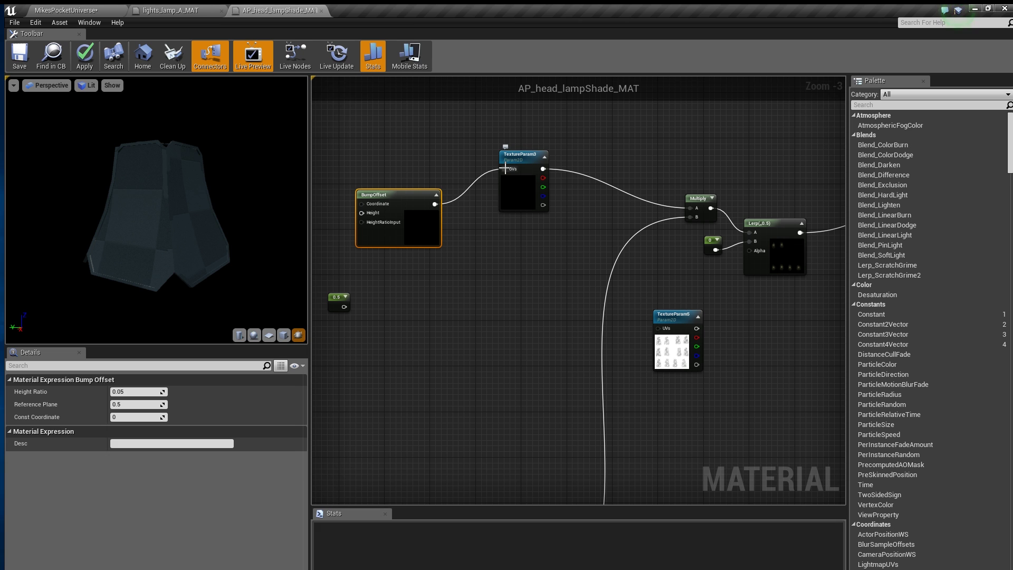
# - Position the 0.5 Constant node beside BumpOffset
pyautogui.moveTo(407, 157); pyautogui.dragTo(458, 164, button='right')
pyautogui.moveTo(188, 215); pyautogui.dragTo(188, 214)
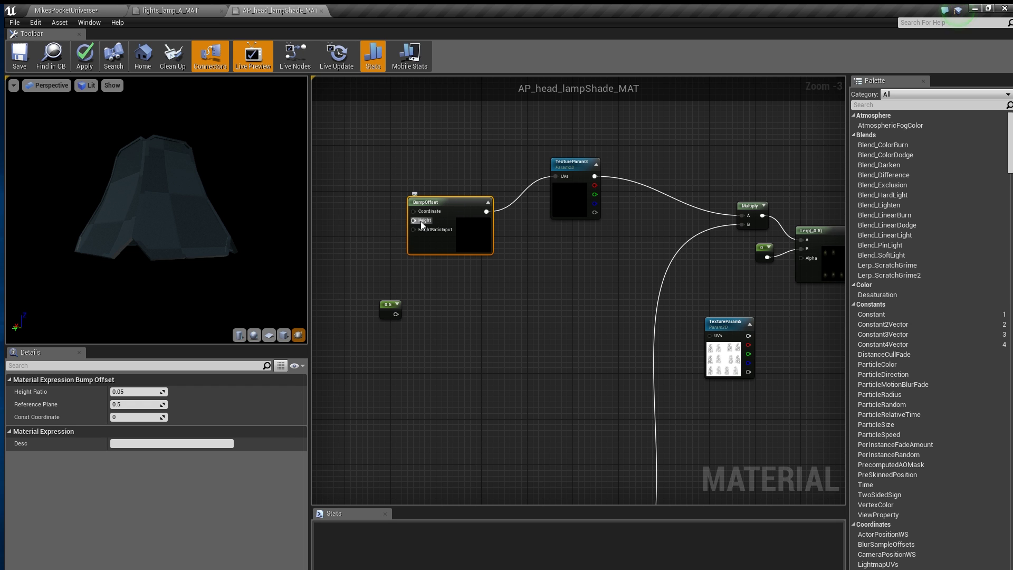
pyautogui.moveTo(385, 306); pyautogui.dragTo(346, 221)
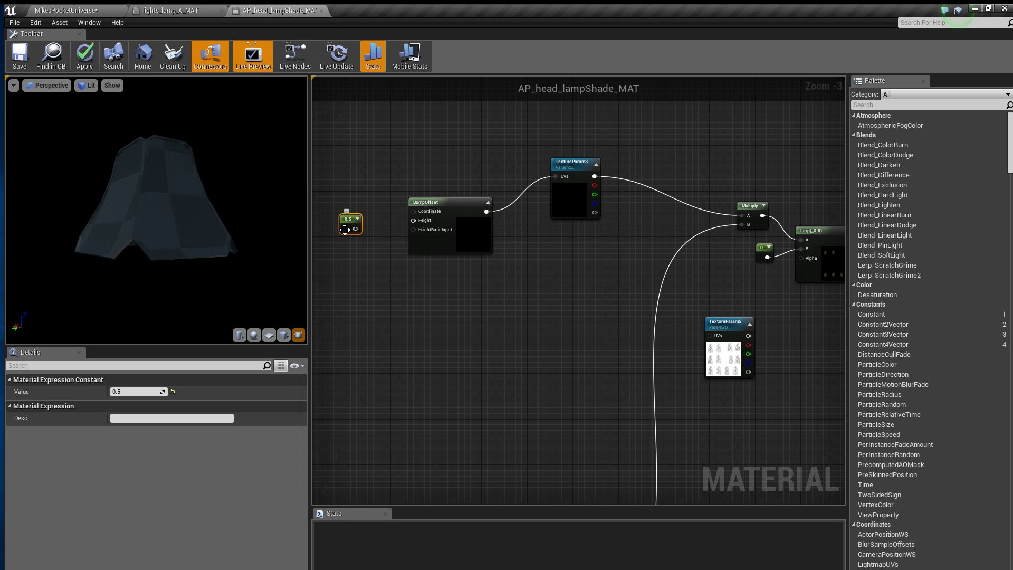
# - Remove a stray 0.0 constant and wire the 0.5 Constant into BumpOffset's Height input
pyautogui.click(352, 299)
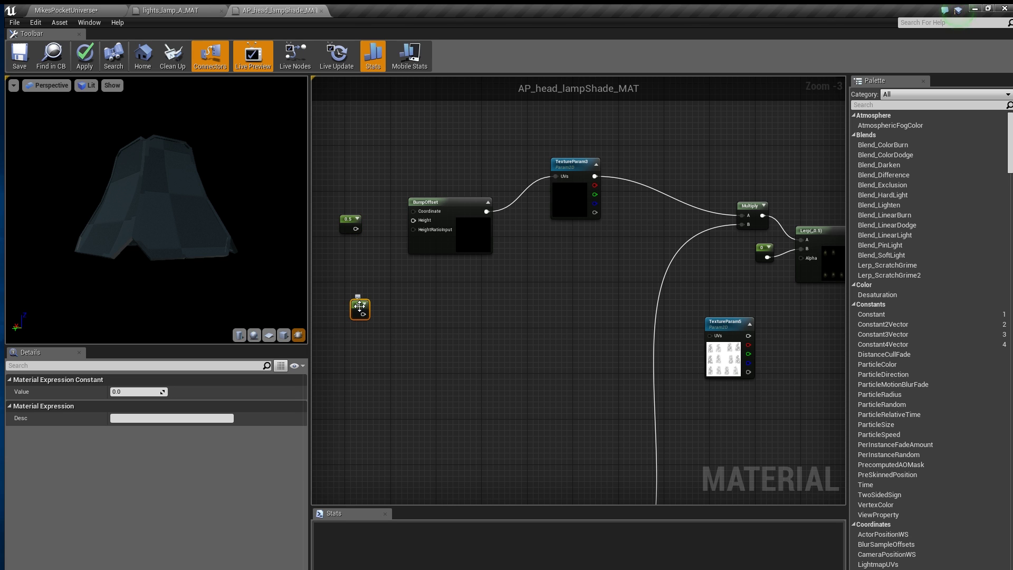
pyautogui.press('Delete')
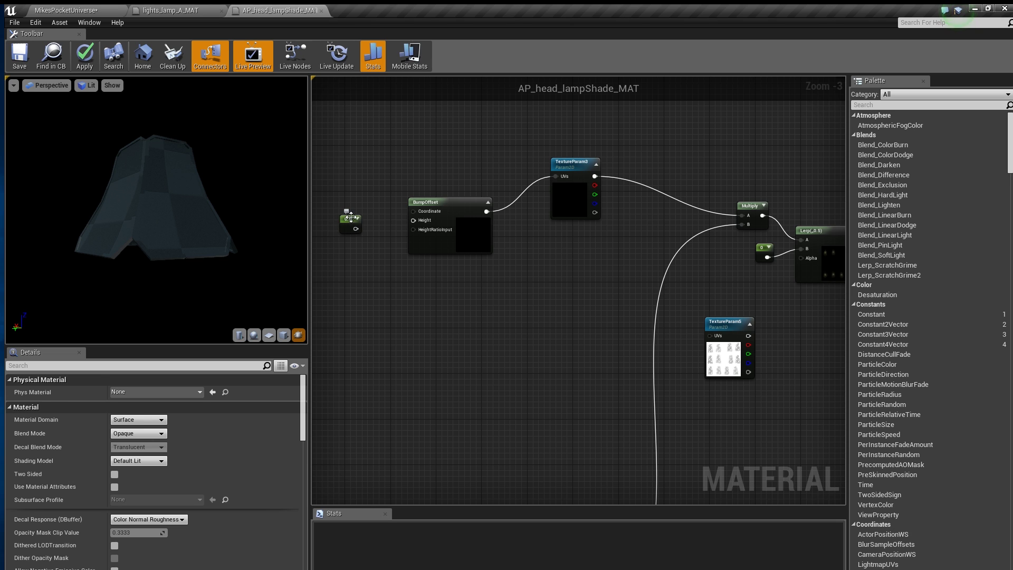
pyautogui.moveTo(357, 228); pyautogui.dragTo(350, 242)
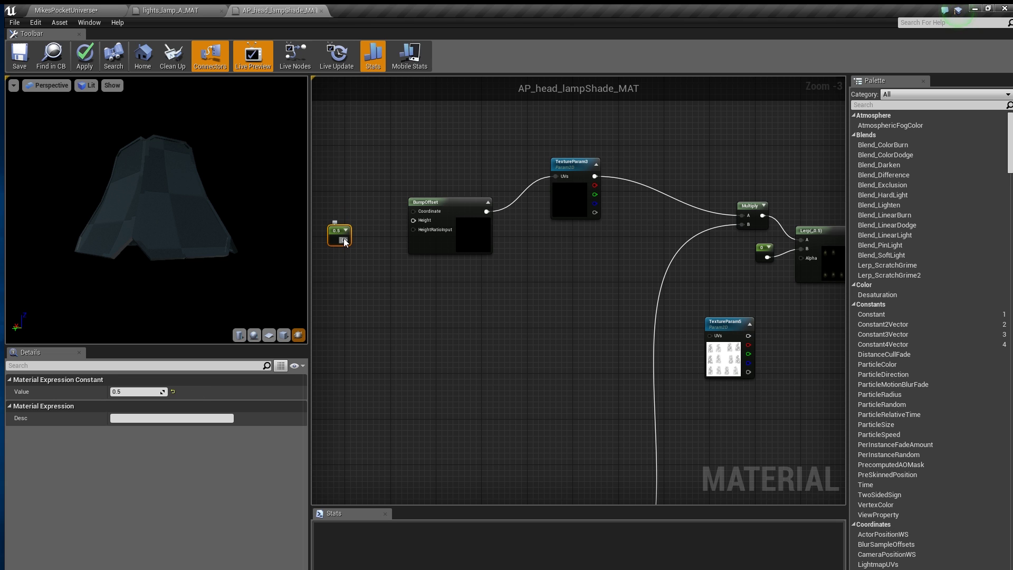
pyautogui.moveTo(405, 224); pyautogui.dragTo(409, 222)
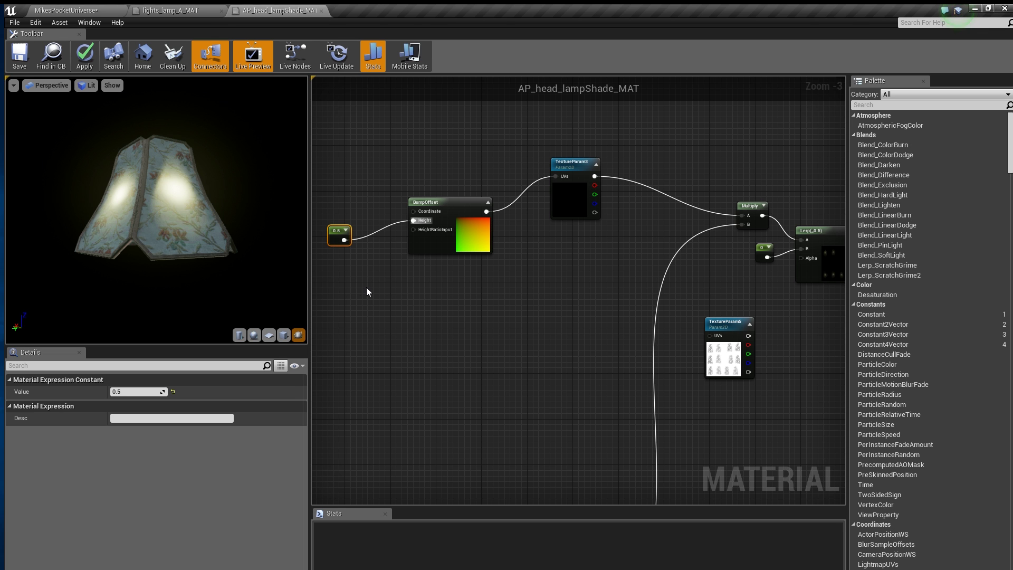
pyautogui.moveTo(211, 205); pyautogui.dragTo(82, 230)
pyautogui.moveTo(157, 211); pyautogui.dragTo(200, 211)
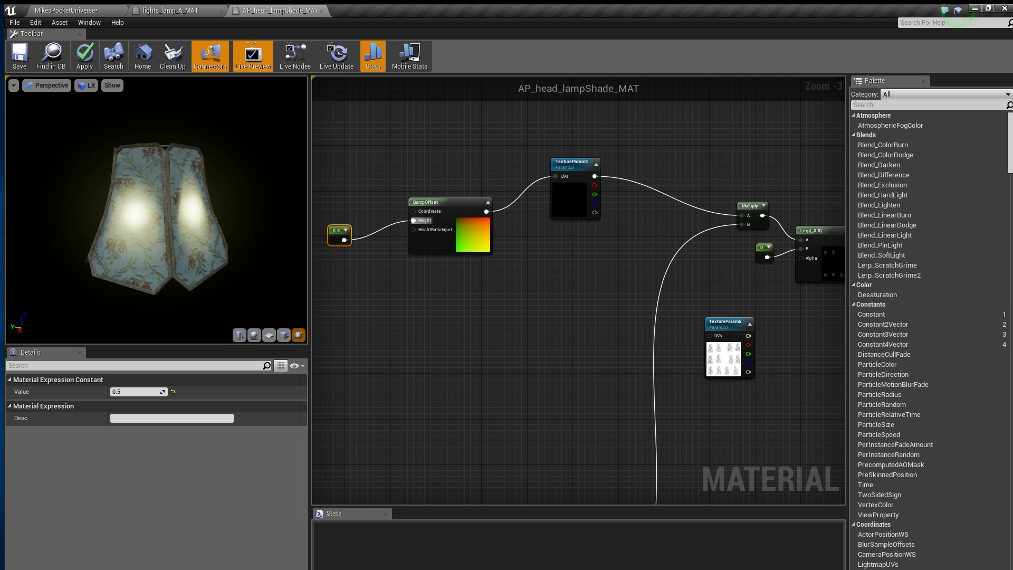
pyautogui.click(121, 391)
pyautogui.write('0')
pyautogui.press('Return')
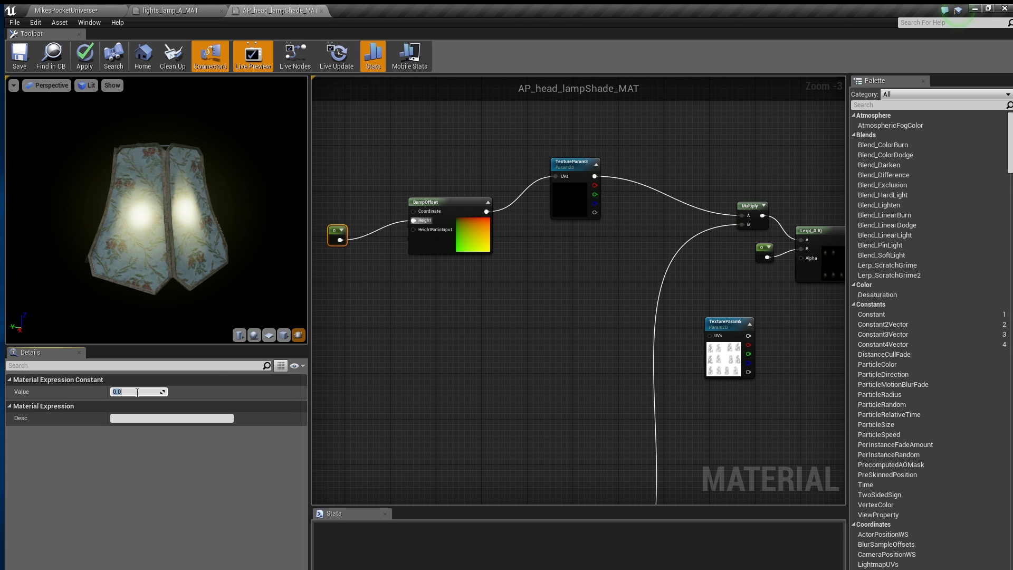
pyautogui.moveTo(178, 217)
pyautogui.mouseDown()
pyautogui.moveTo(63, 219)
pyautogui.moveTo(185, 213)
pyautogui.mouseUp()
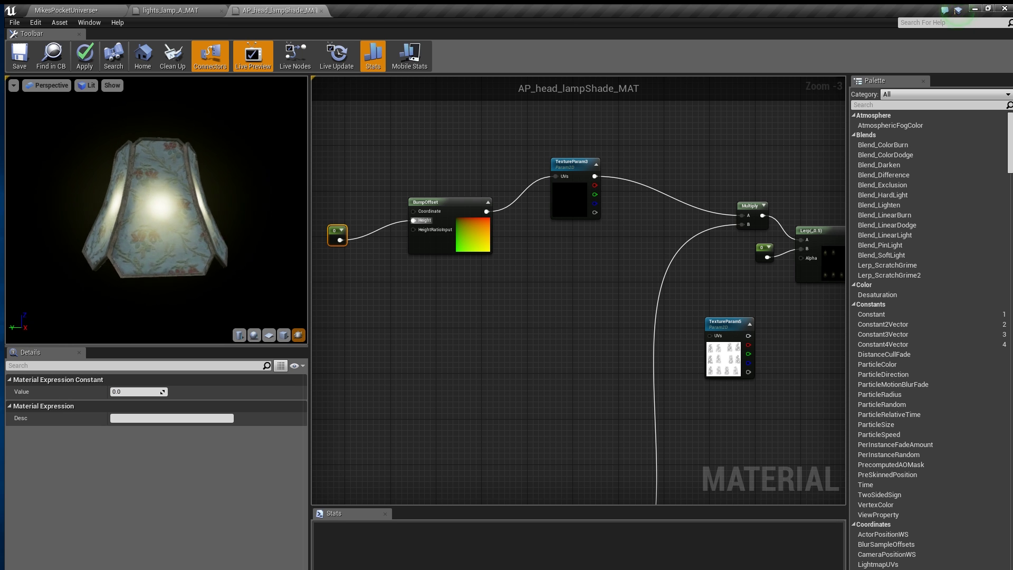
pyautogui.moveTo(77, 237); pyautogui.dragTo(168, 237)
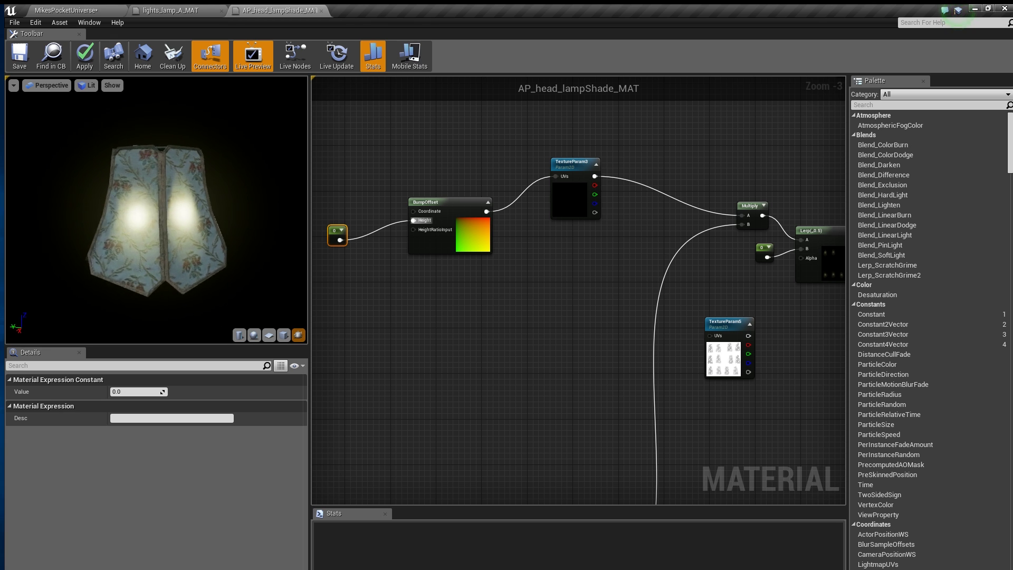
pyautogui.moveTo(7, 237); pyautogui.dragTo(185, 216)
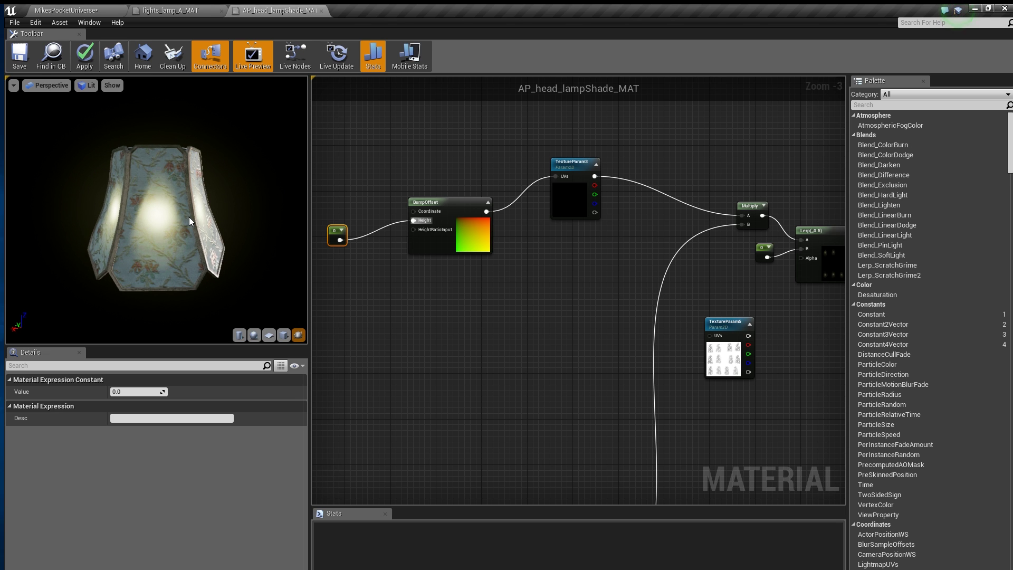
pyautogui.click(465, 204)
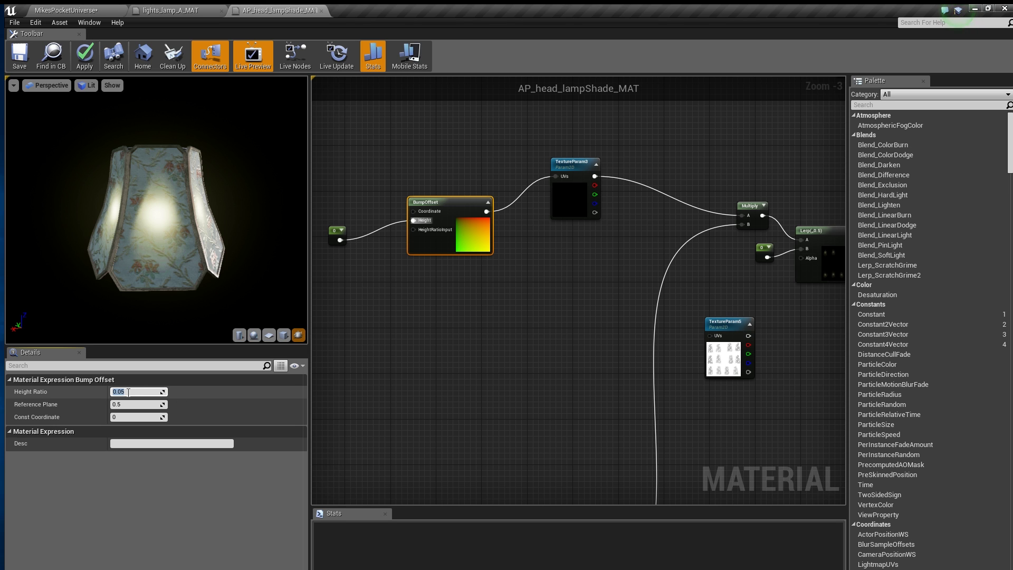
# - Try a BumpOffset Height Ratio of 0.25, then settle on 0.3
pyautogui.press('Return')
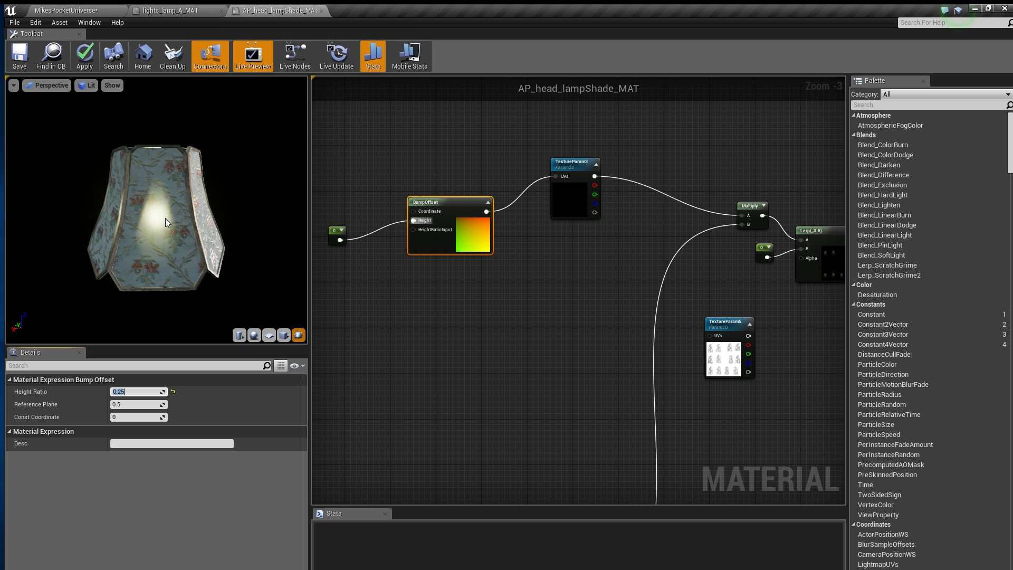
pyautogui.moveTo(167, 222); pyautogui.dragTo(236, 232)
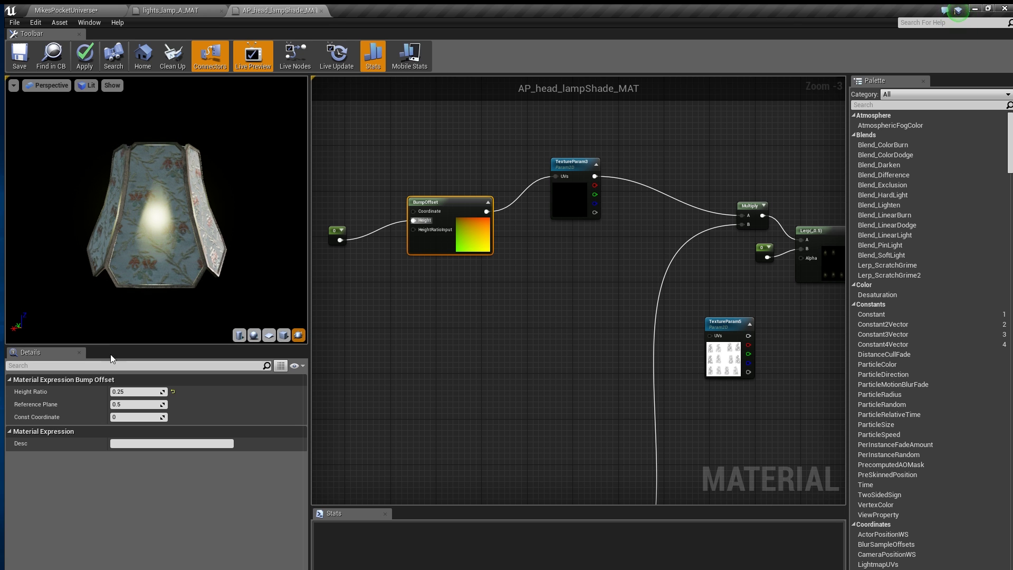
pyautogui.click(127, 391)
pyautogui.write('.3')
pyautogui.press('Return')
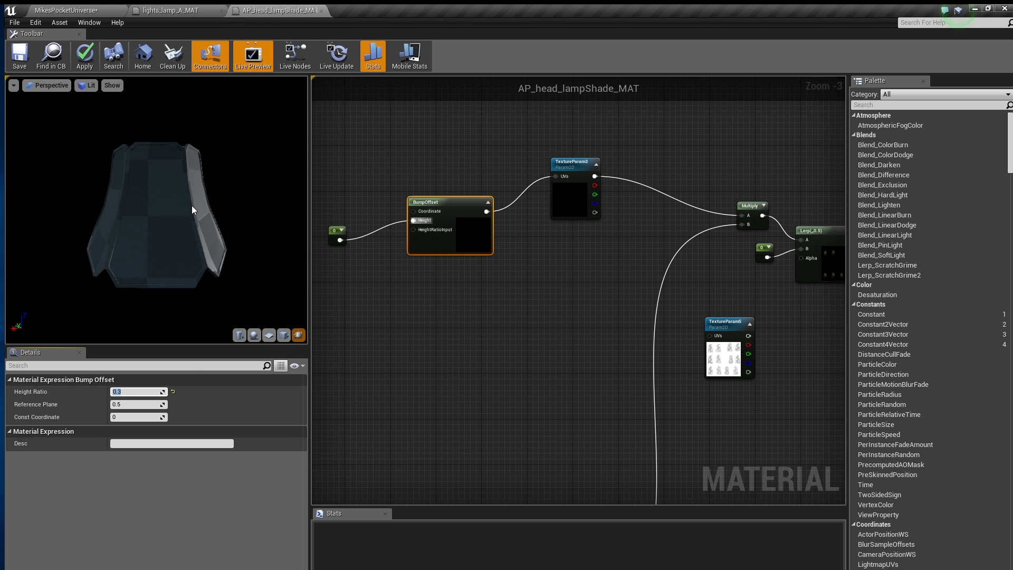
pyautogui.moveTo(173, 216); pyautogui.dragTo(232, 191)
pyautogui.moveTo(283, 233); pyautogui.dragTo(207, 272)
pyautogui.moveTo(517, 334); pyautogui.dragTo(462, 307, button='right')
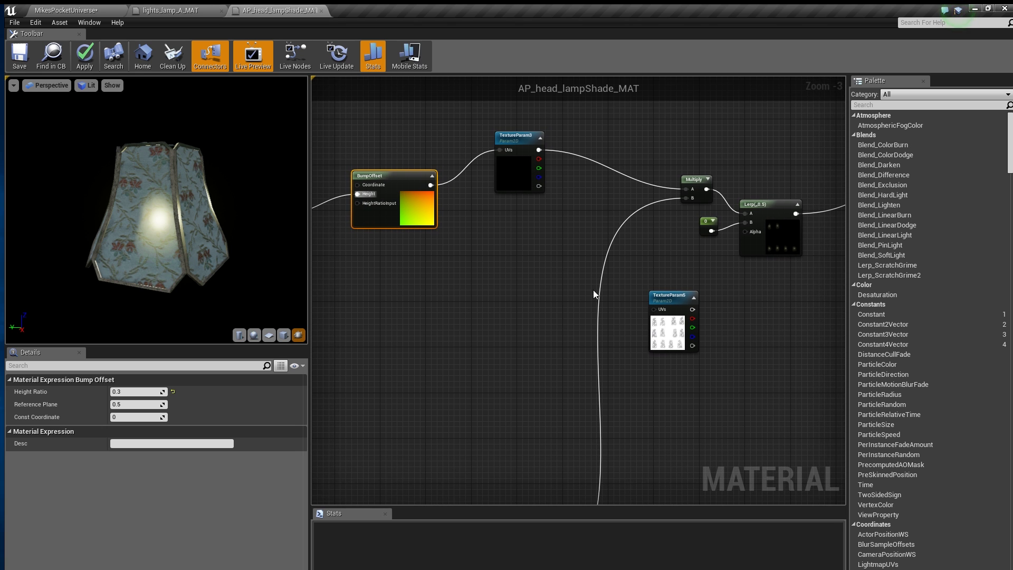
pyautogui.click(768, 216)
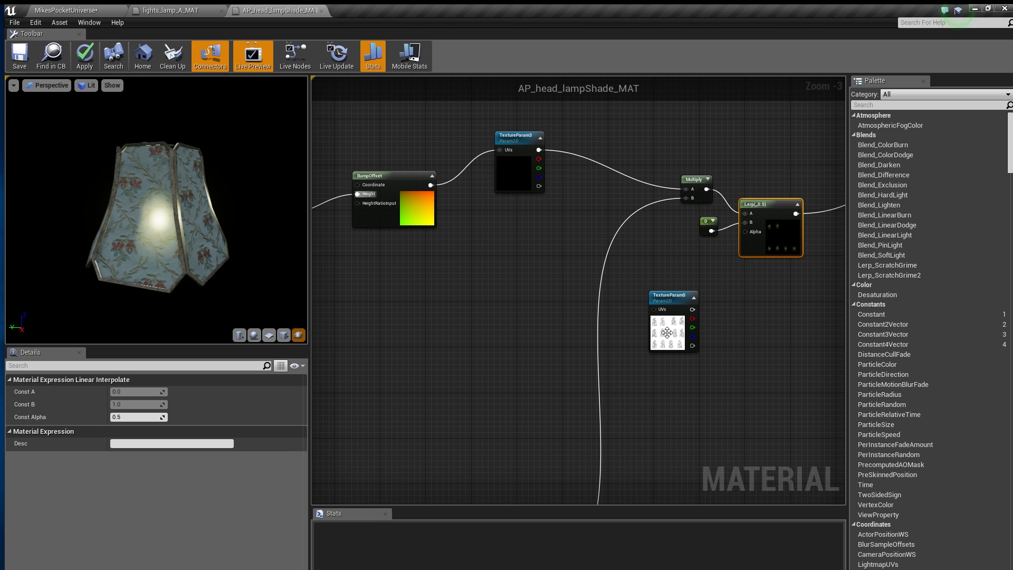
pyautogui.moveTo(669, 298)
pyautogui.mouseDown()
pyautogui.moveTo(674, 312)
pyautogui.moveTo(663, 316)
pyautogui.moveTo(669, 302)
pyautogui.mouseUp()
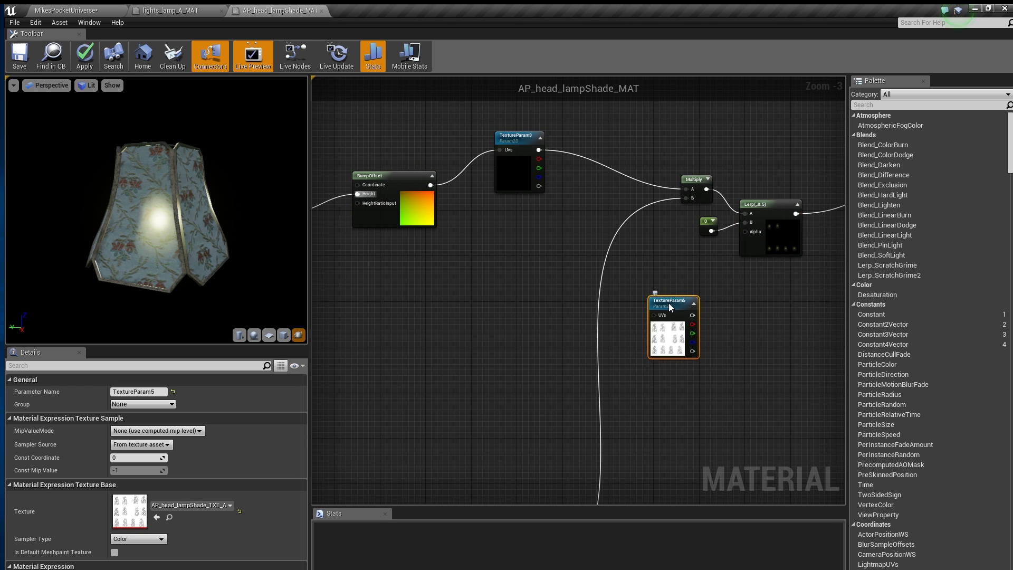
pyautogui.scroll(3, 670, 338)
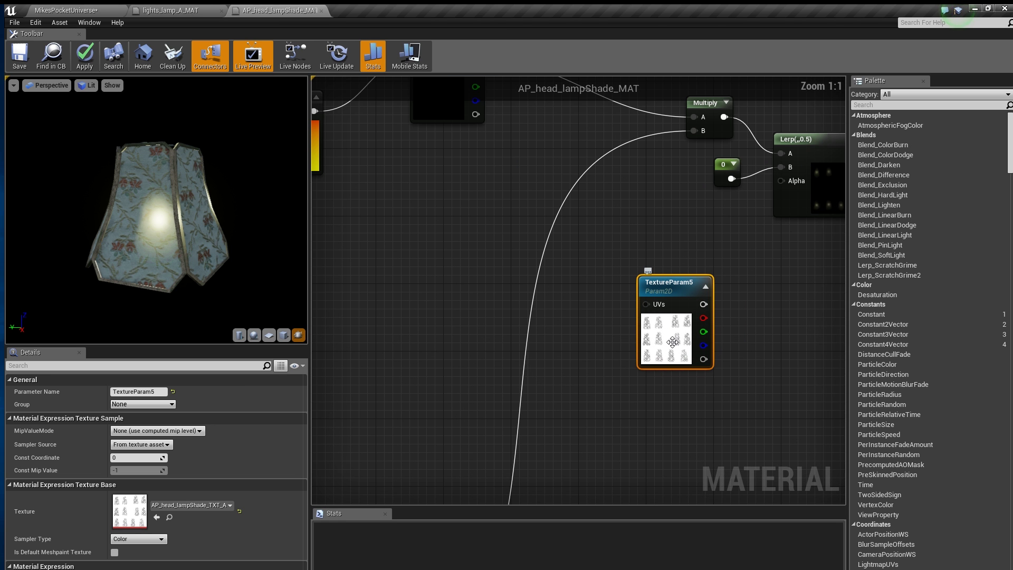
pyautogui.scroll(-5, 672, 342)
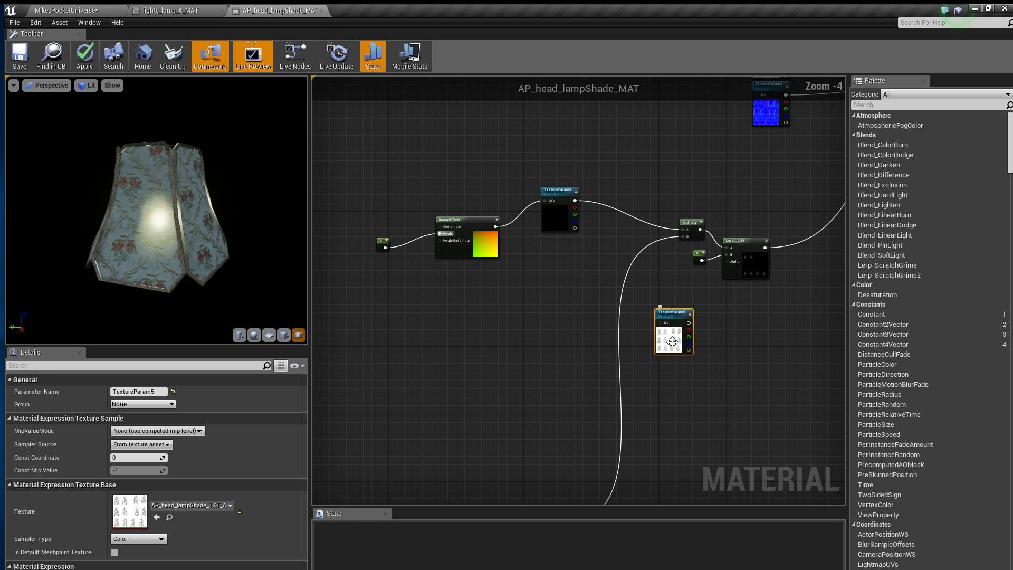
pyautogui.scroll(1, 638, 319)
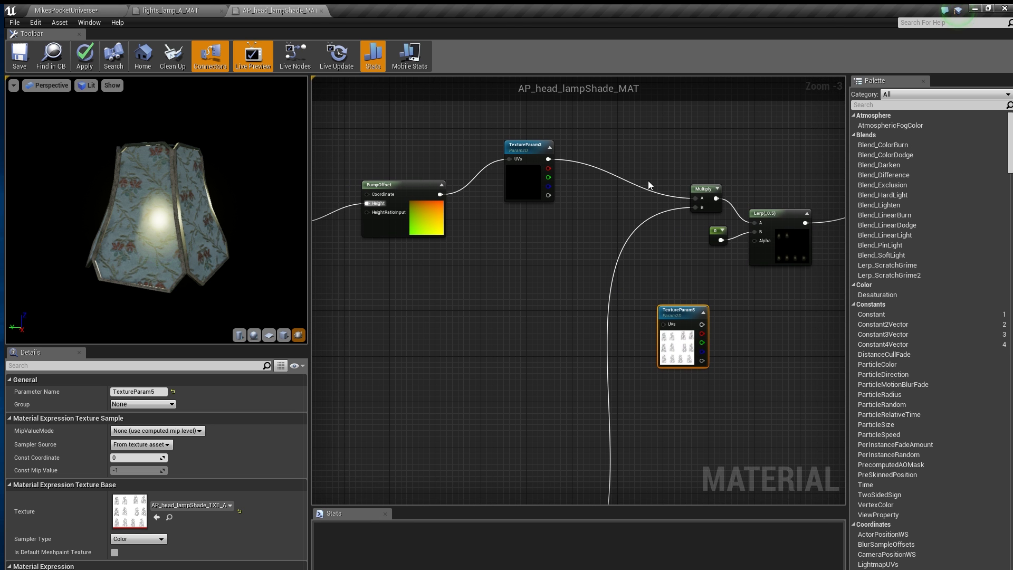
pyautogui.click(521, 146)
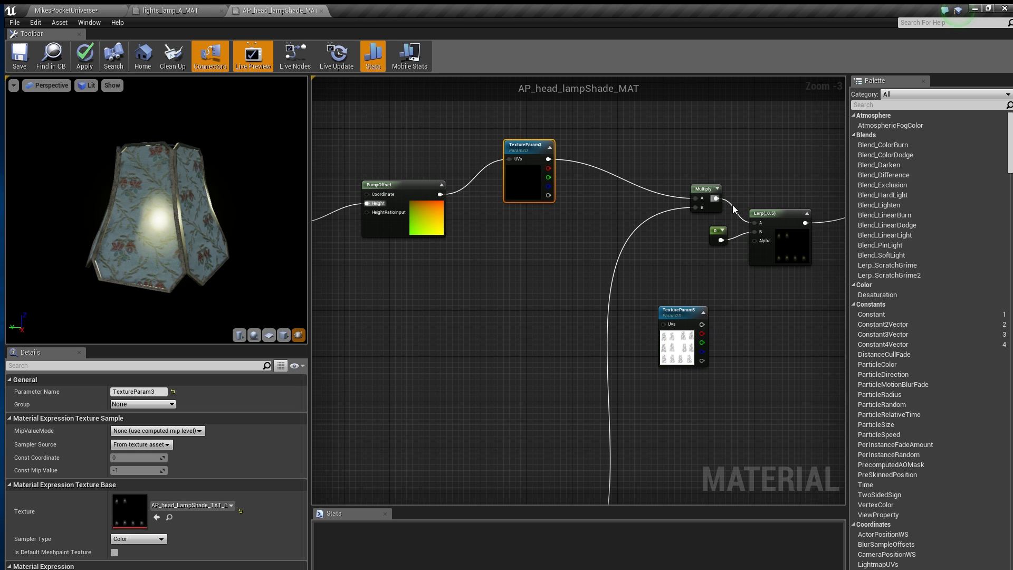
# - Wire TextureParam5's red channel into the Lerp's Alpha and check the masked glow from several angles
pyautogui.click(716, 236)
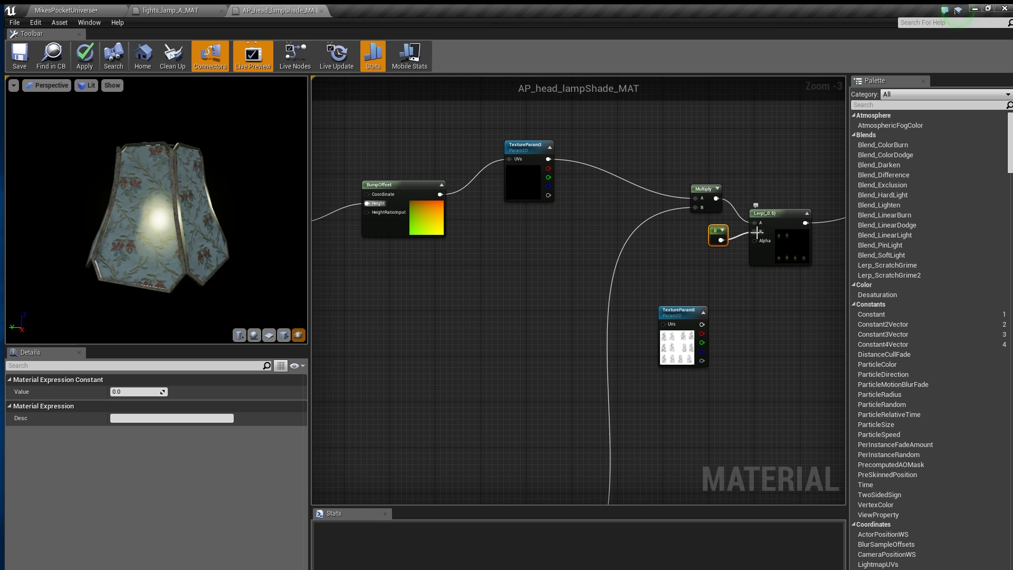
pyautogui.click(752, 342)
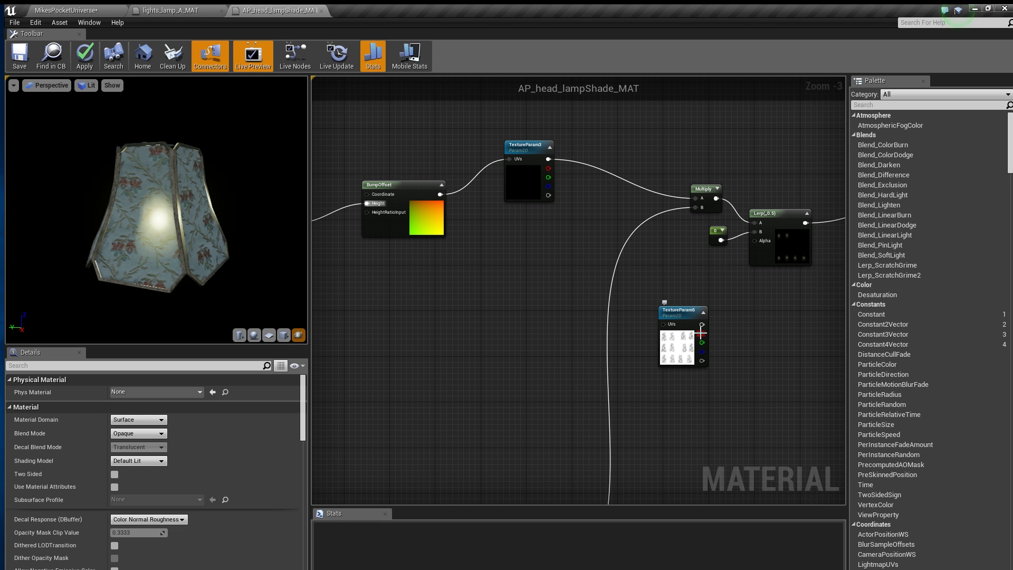
pyautogui.moveTo(701, 334); pyautogui.dragTo(741, 295)
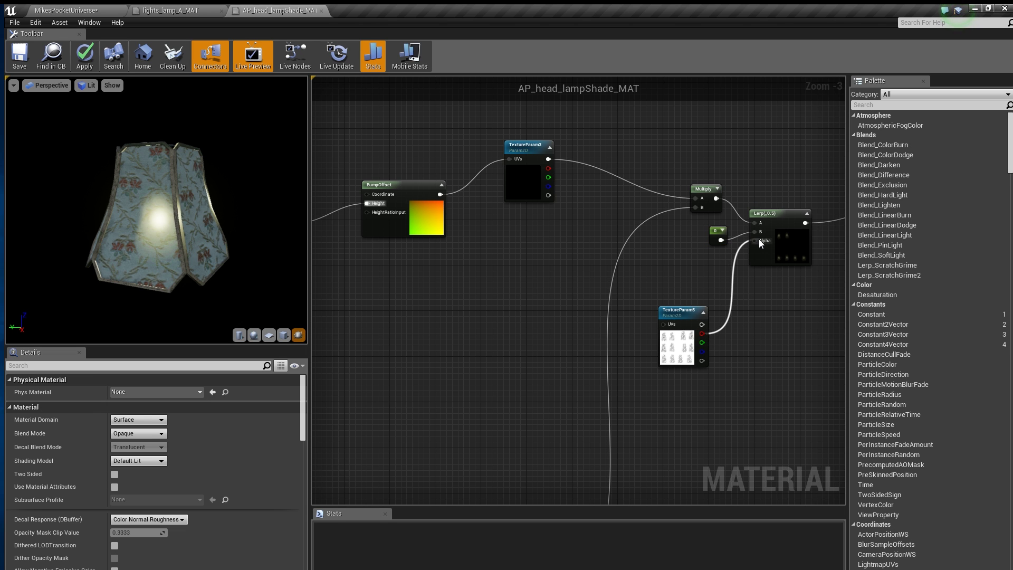
pyautogui.moveTo(759, 239); pyautogui.dragTo(759, 239)
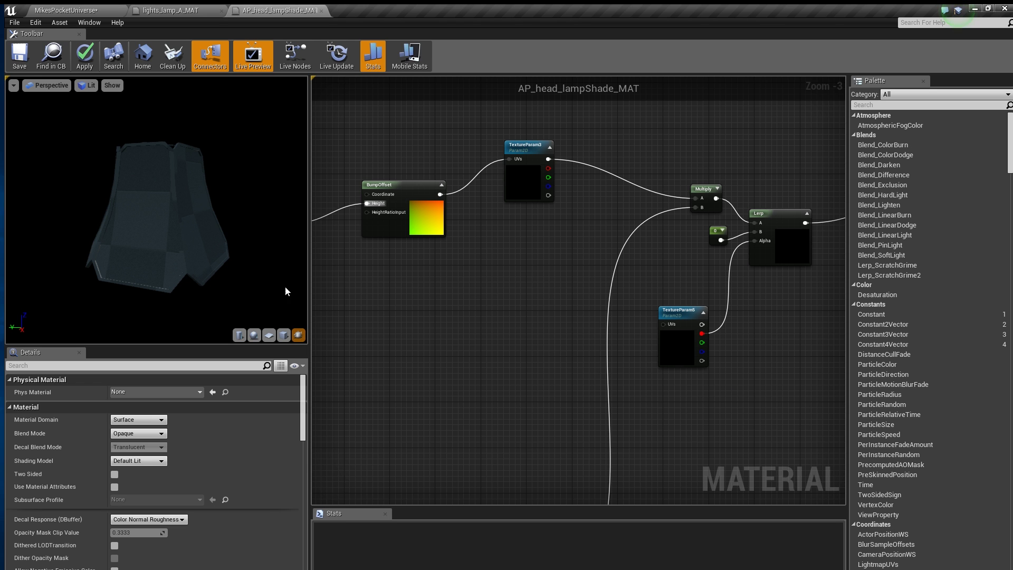
pyautogui.moveTo(285, 291); pyautogui.dragTo(443, 297)
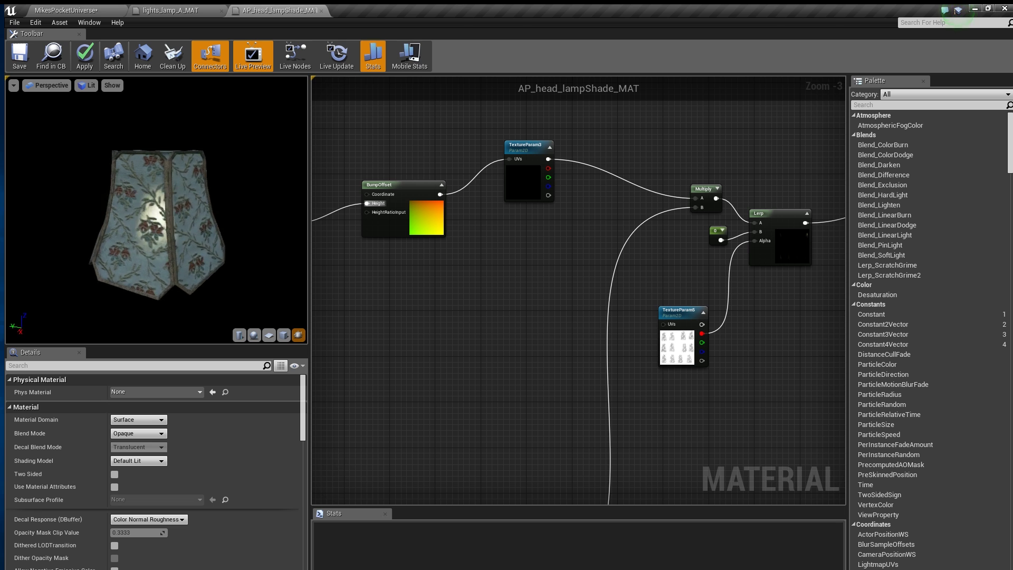
pyautogui.moveTo(185, 238); pyautogui.dragTo(284, 236)
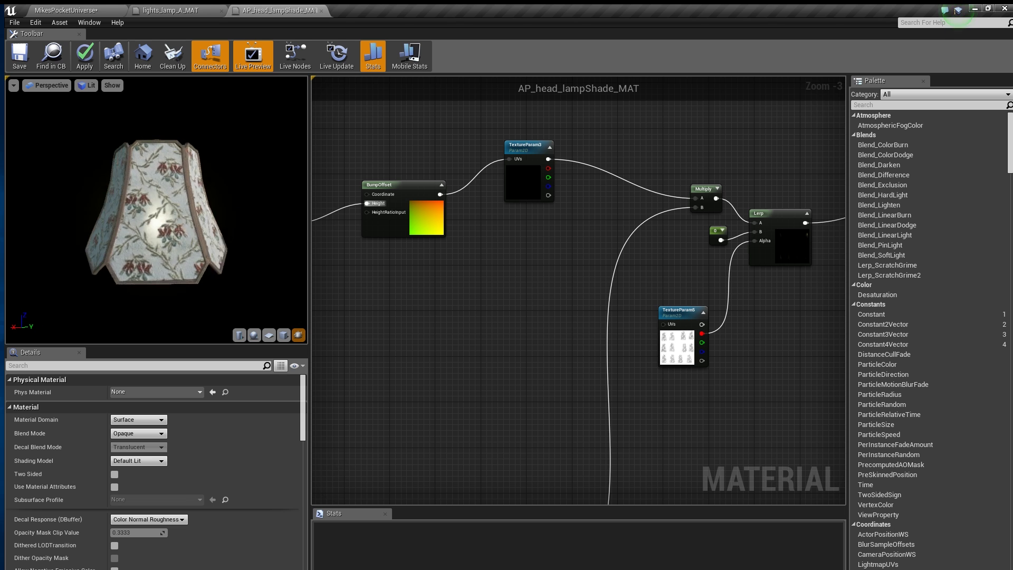
pyautogui.moveTo(254, 265); pyautogui.dragTo(154, 224)
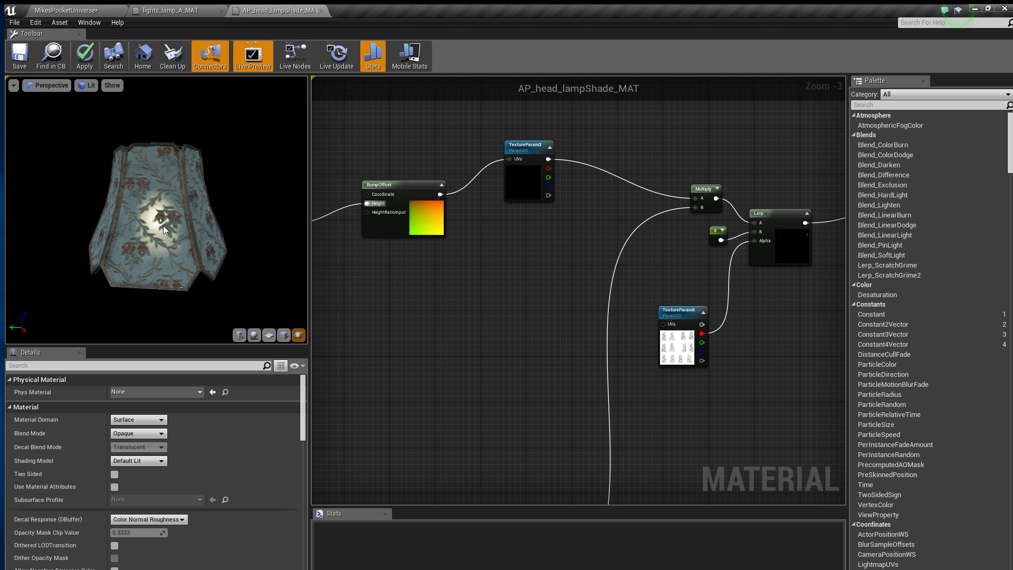
pyautogui.moveTo(185, 245); pyautogui.dragTo(216, 246)
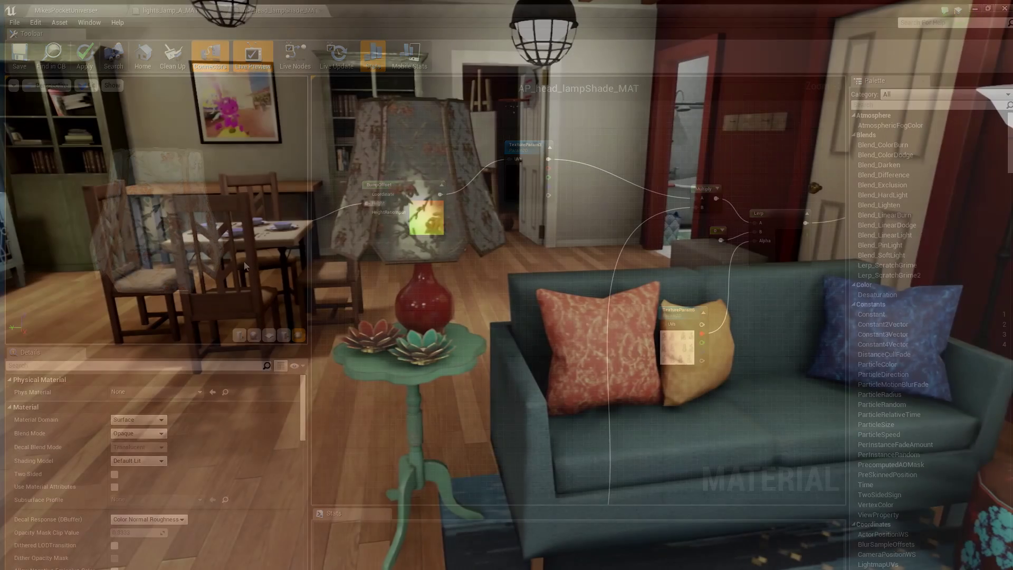